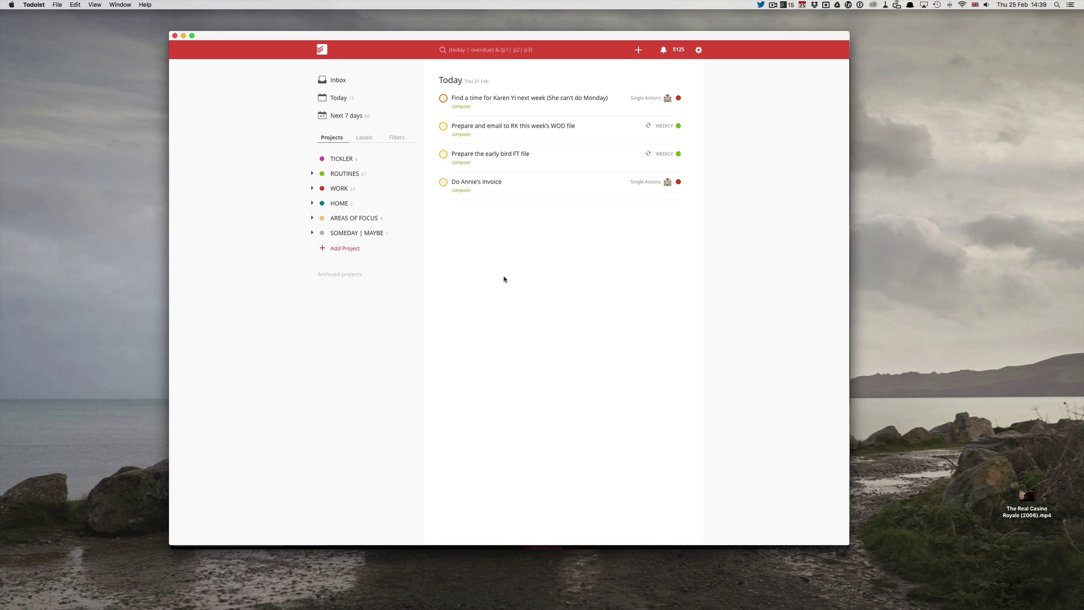
Start a Quick Add task 'Write blog post this week' tagged with the computer label
key(ctrl+super+a)
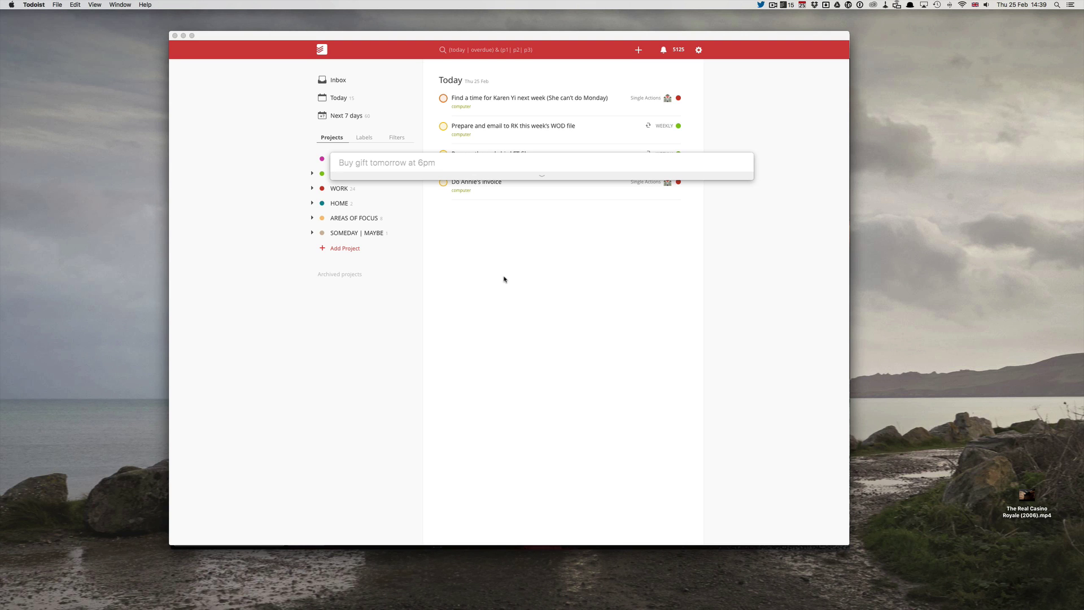
text(Write blog post this week @)
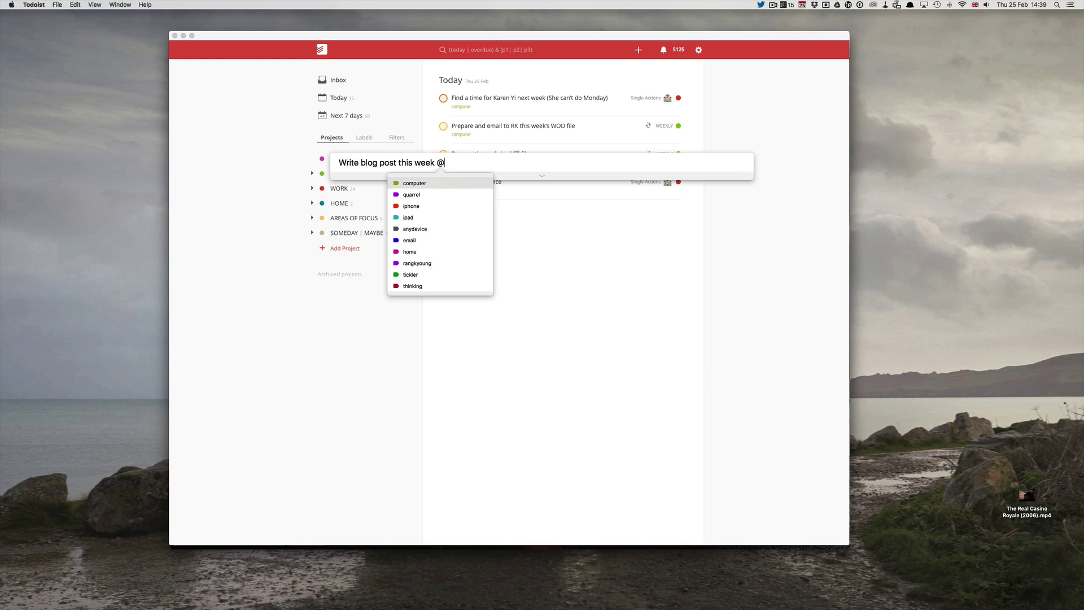
text(com)
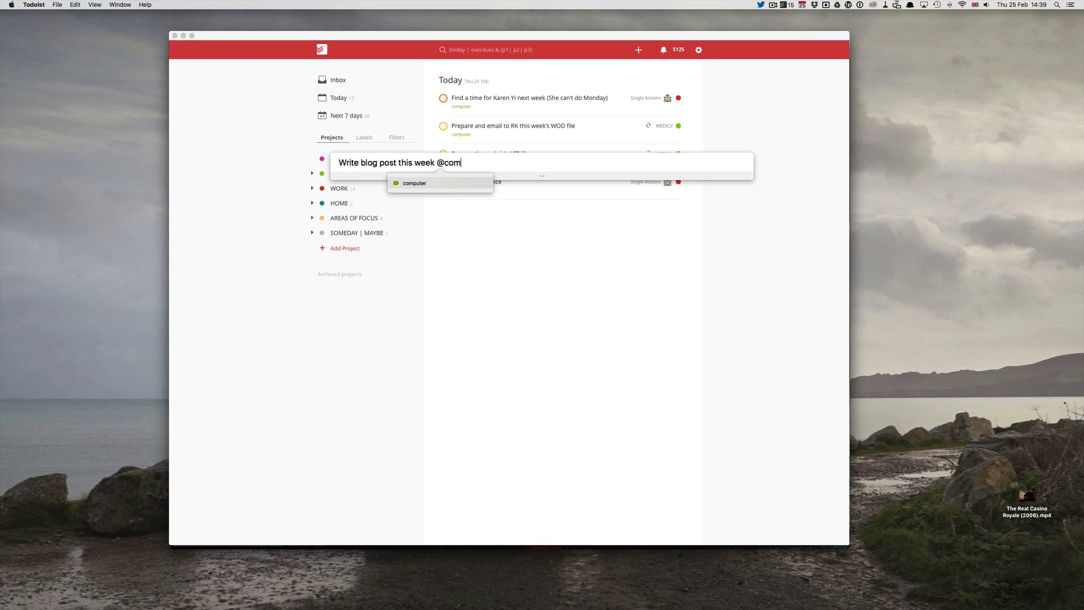
click(431, 183)
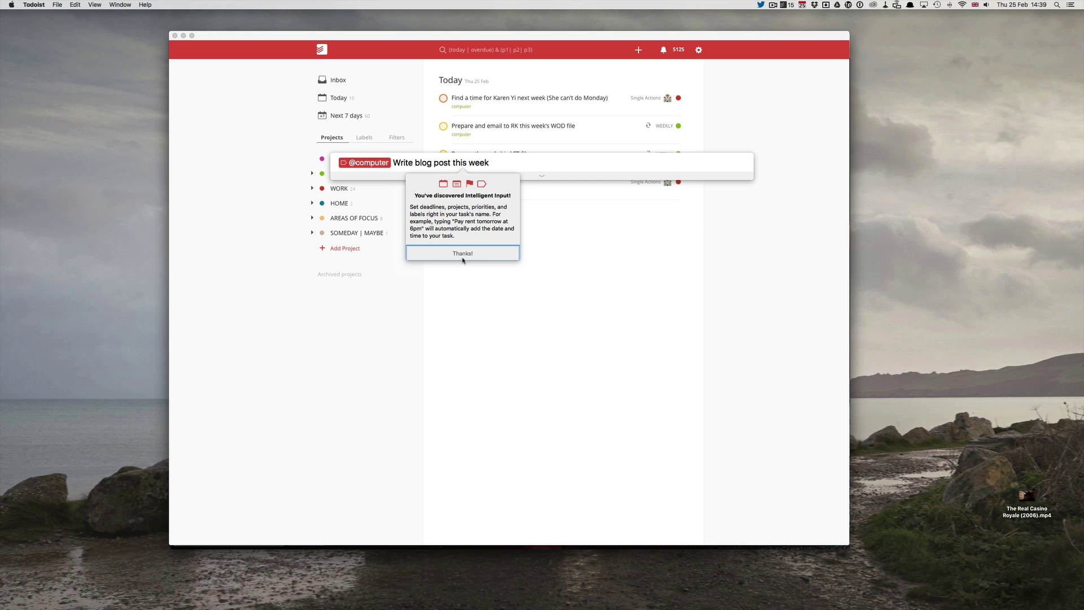
click(462, 255)
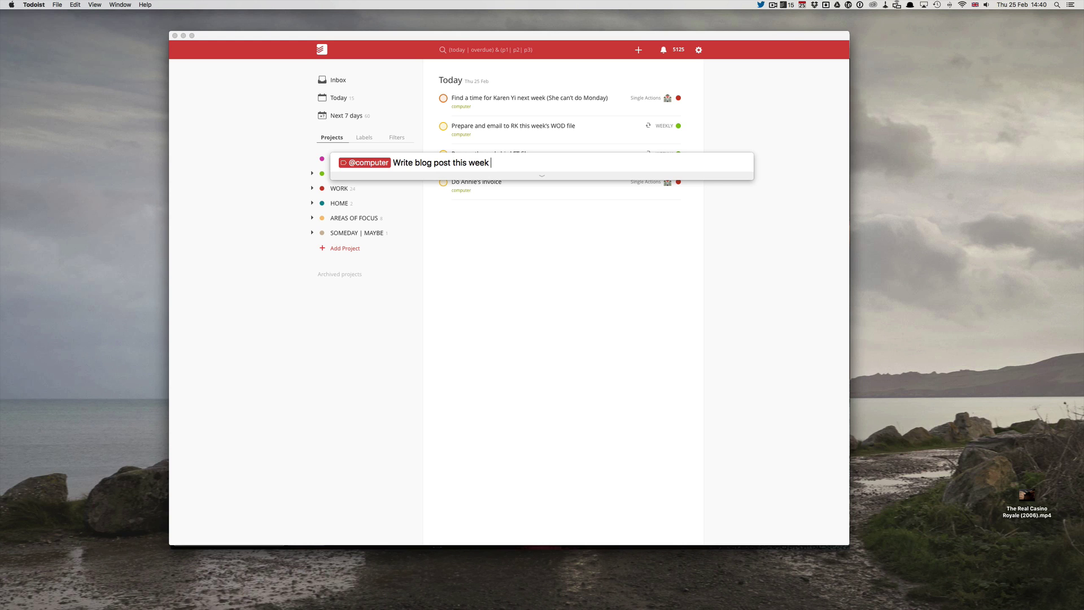
Give the task priority 2, assign it to the Medium Blog project, and save it
text(p1)
key(BackSpace)
key(BackSpace)
text(2)
text(#)
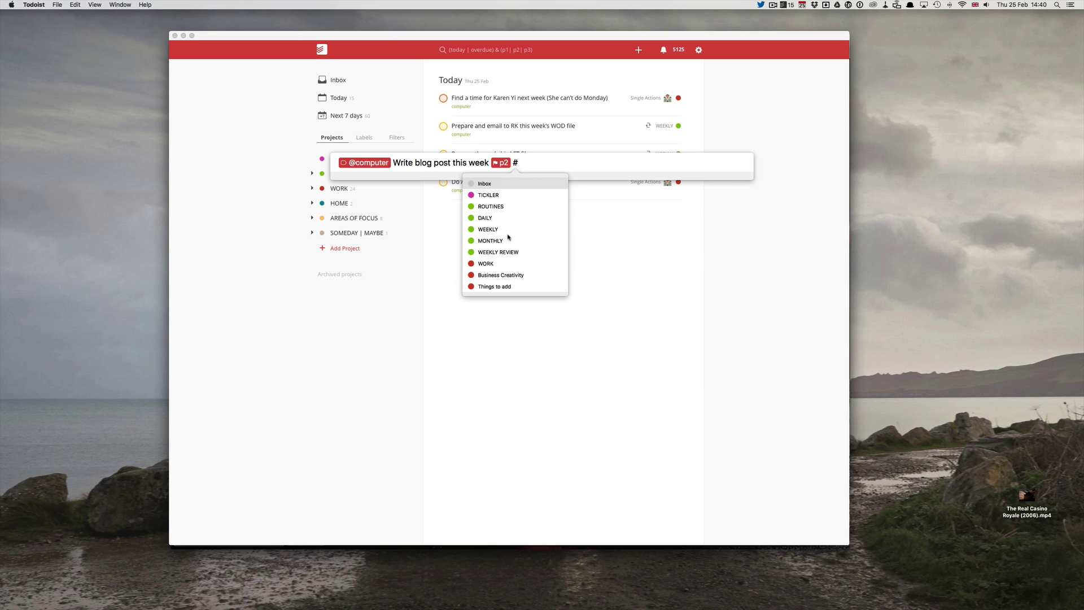
scroll(509, 238, down, 10)
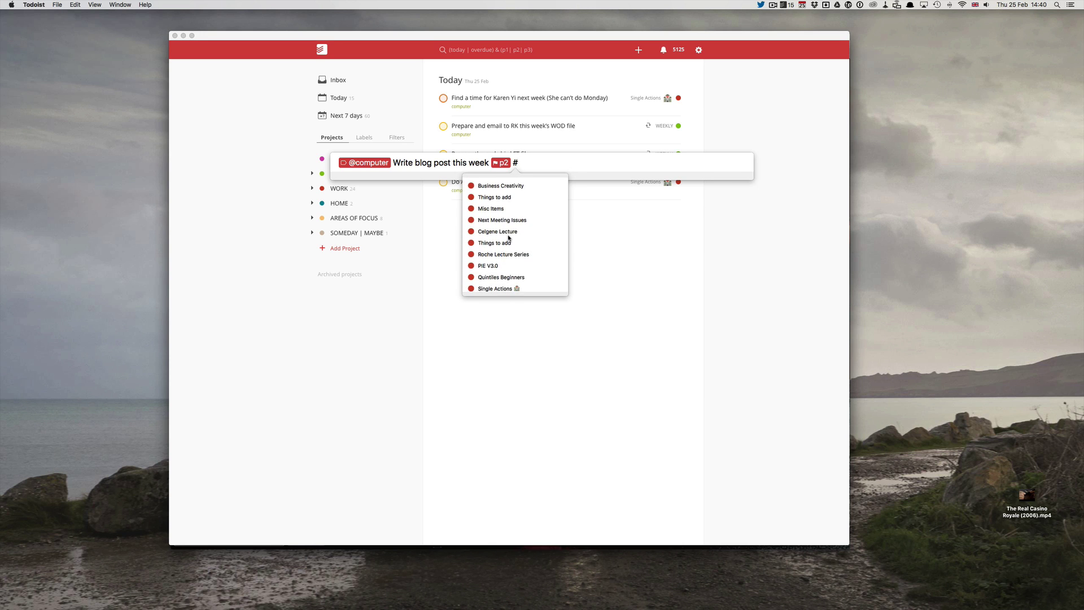
scroll(509, 238, down, 7)
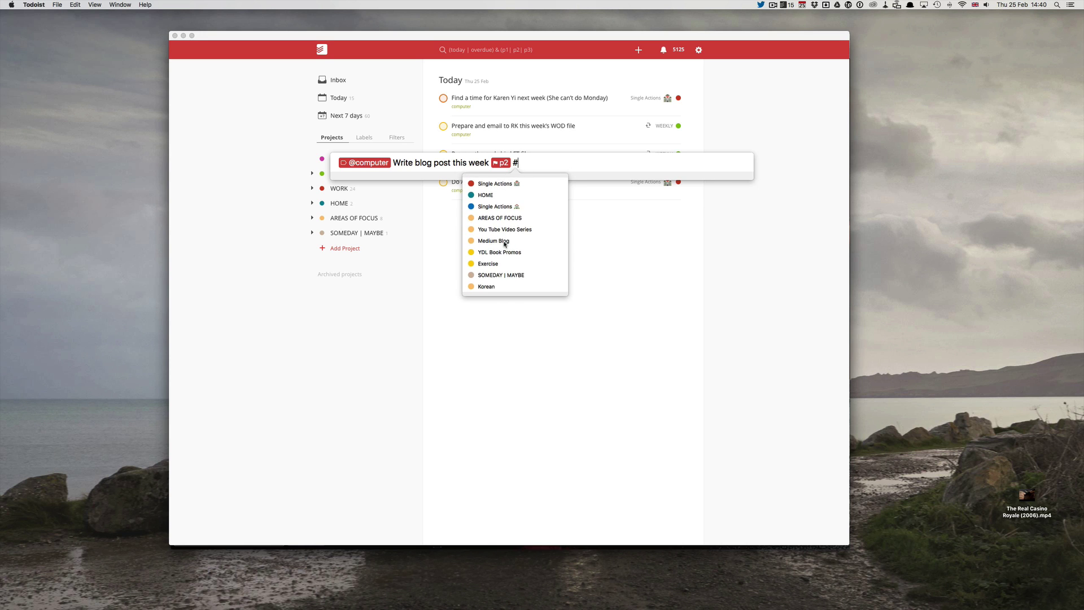
click(504, 241)
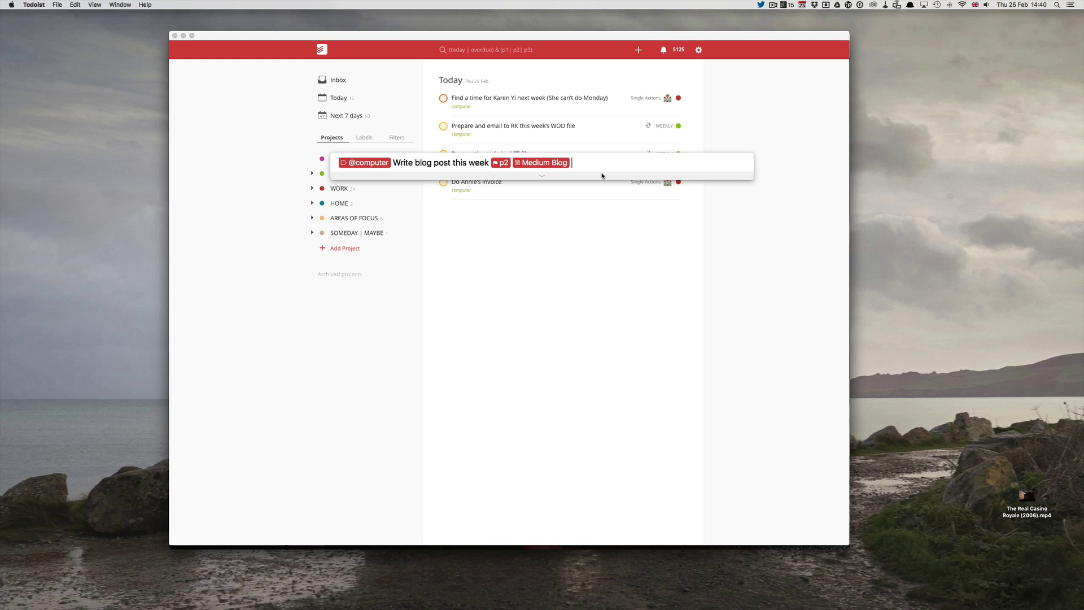
key(Return)
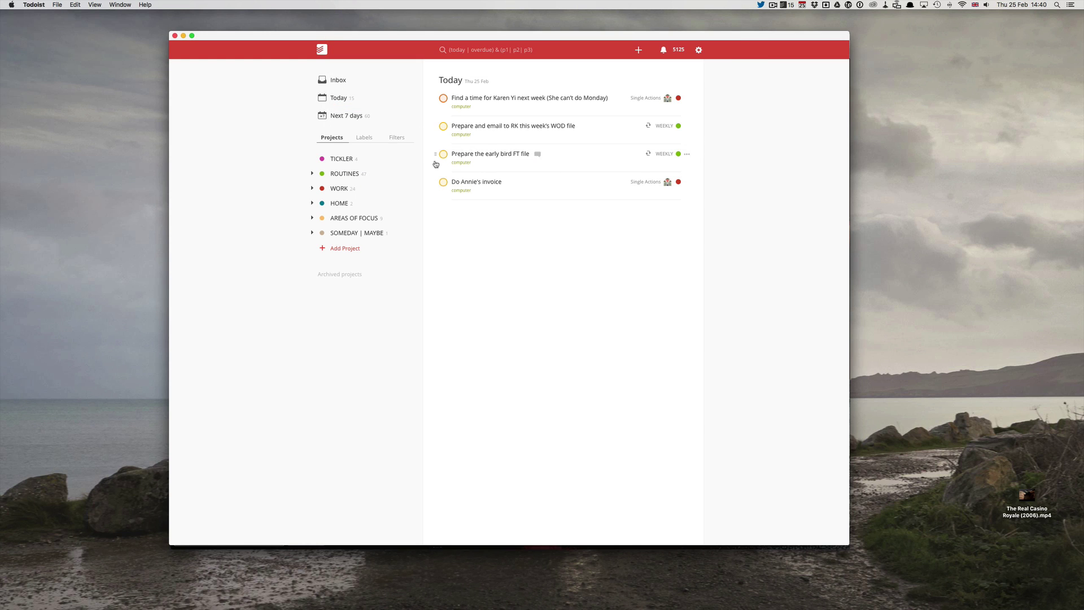
Open the Medium Blog project and start a task 'Write another blog post' labelled computer
click(312, 218)
click(345, 253)
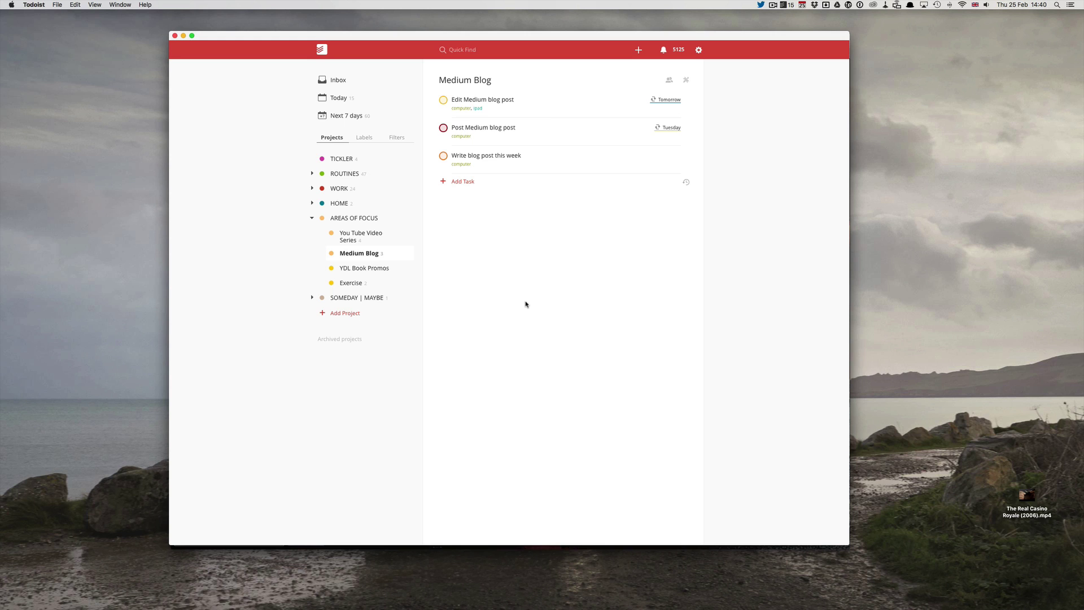
key(ctrl+super+a)
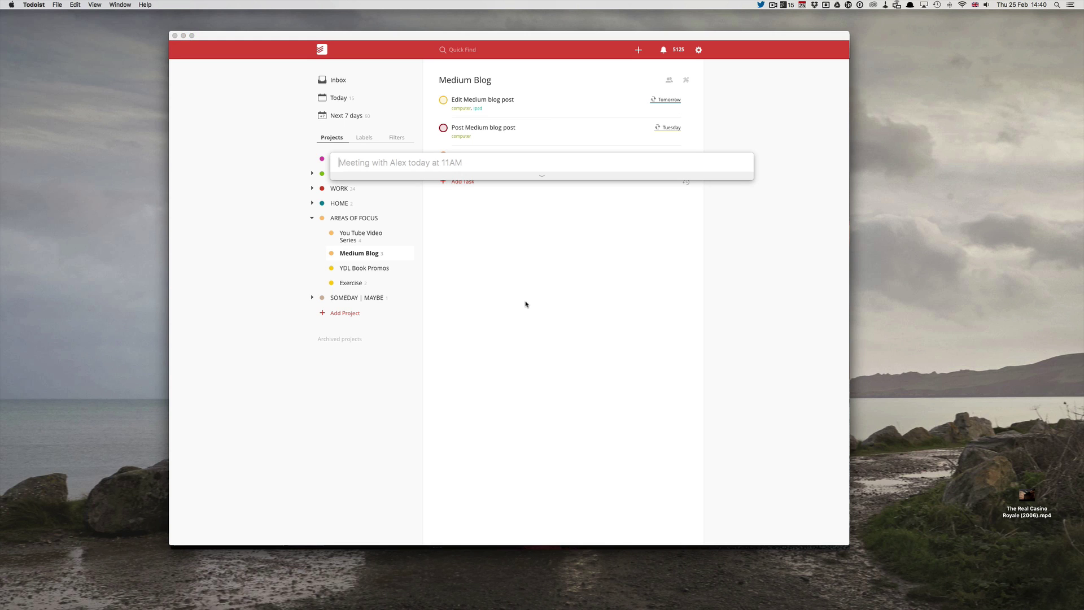
text(Write anoth)
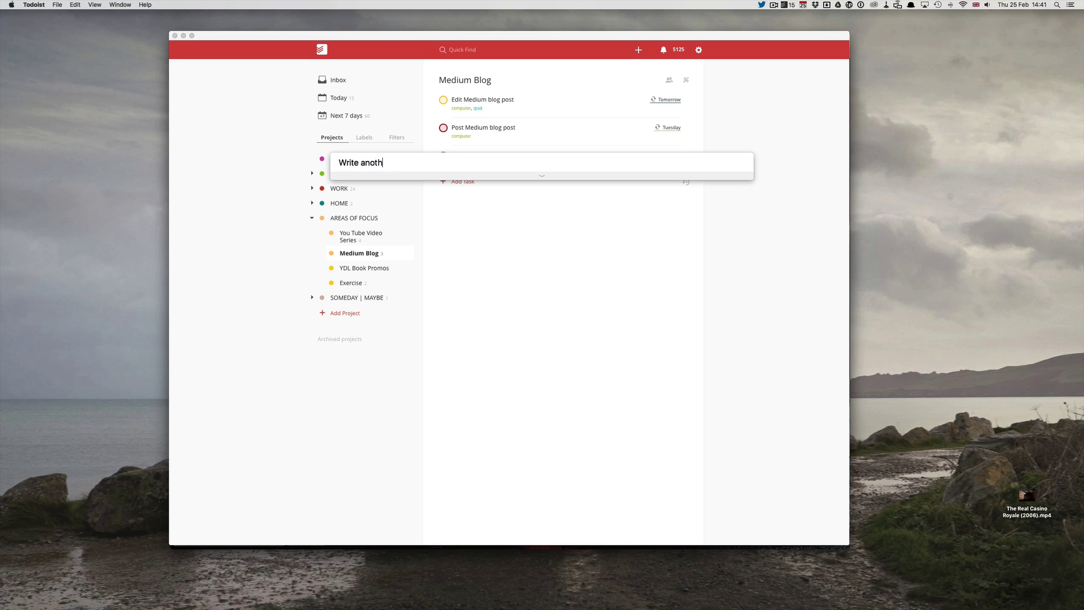
text(er blog post @)
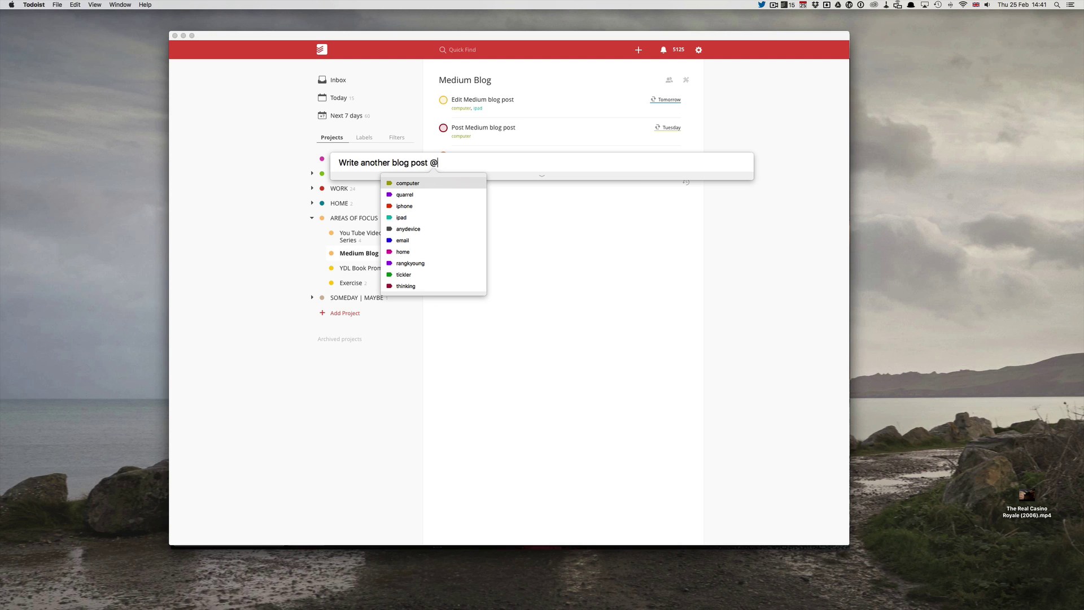
text(comp)
key(Return)
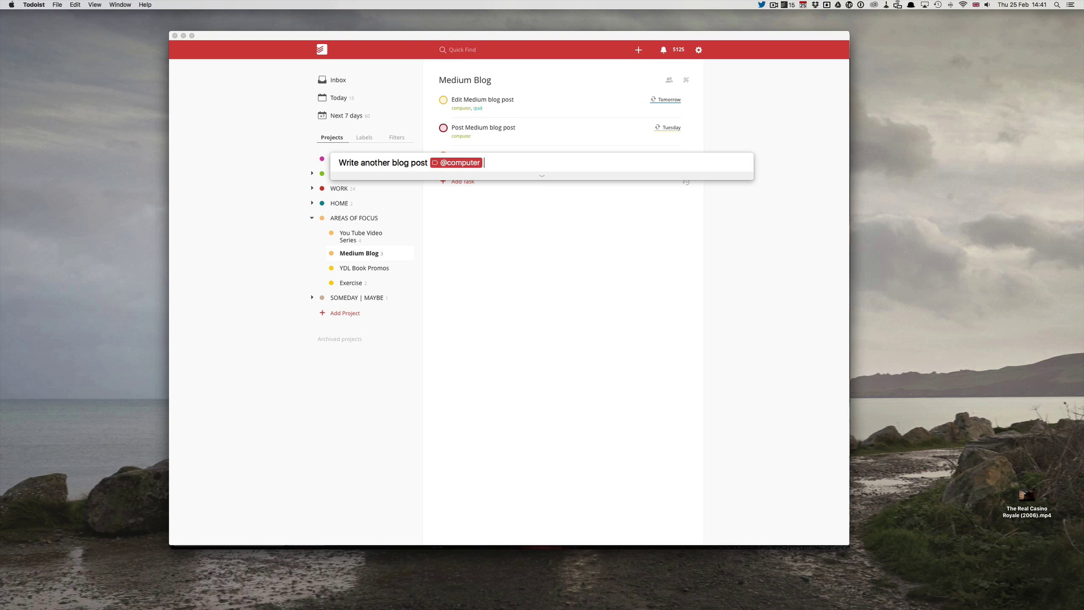
Add the ipad label, Medium Blog project and Saturday due date, then save the task
text(@ip)
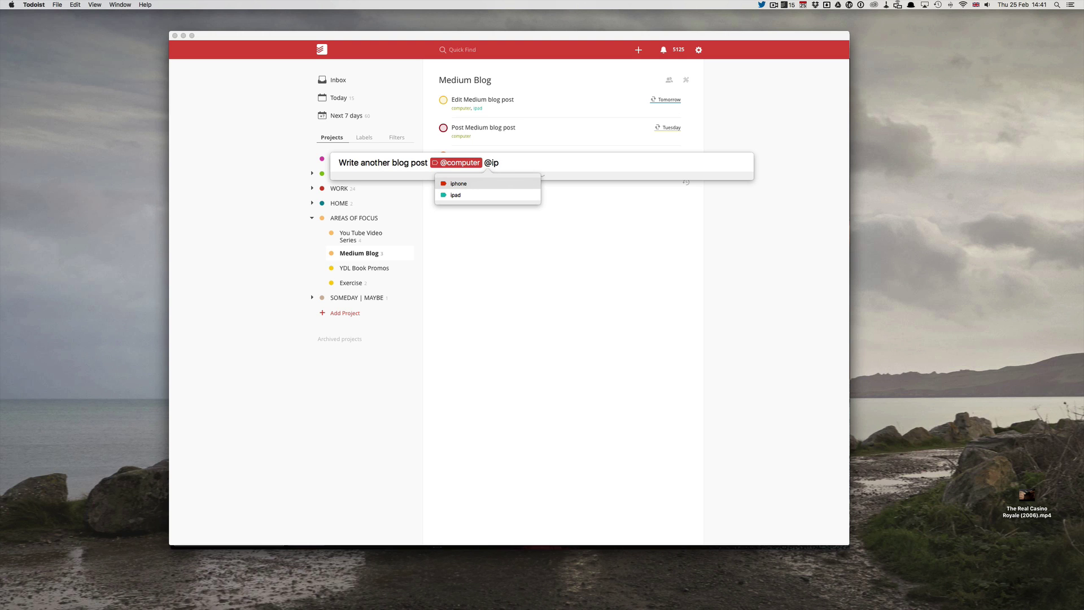
key(Down)
key(Return)
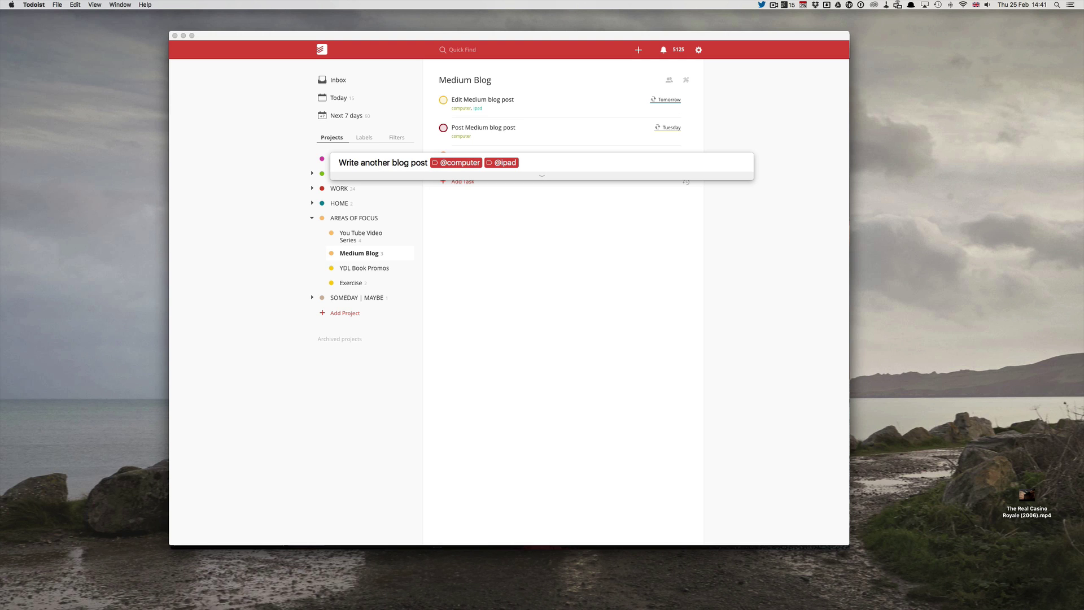
text(#)
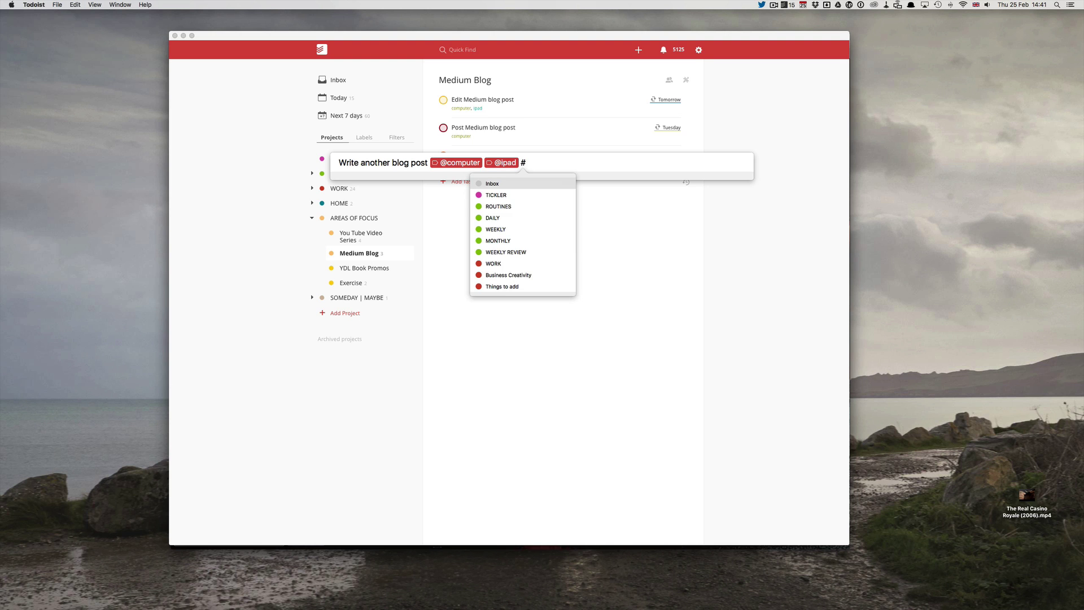
scroll(509, 236, down, 6)
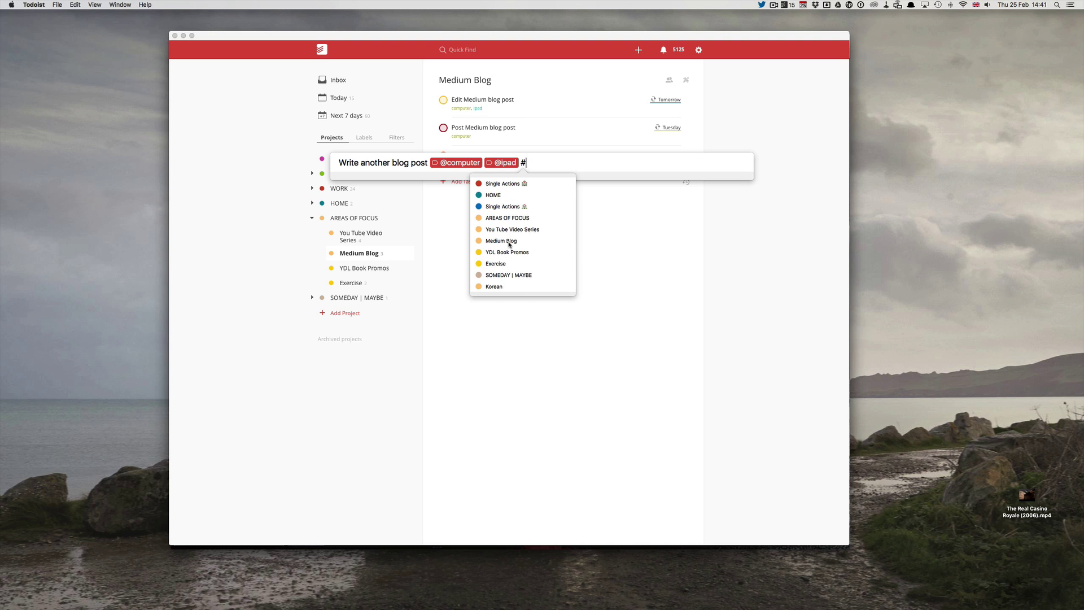
click(509, 242)
text(on )
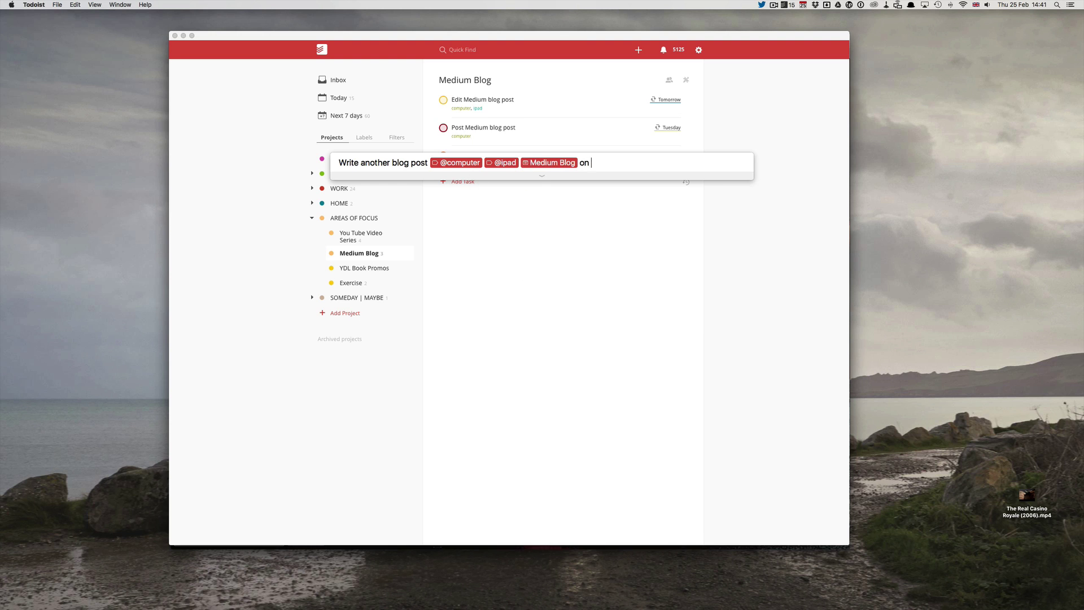
text(Saturday)
key(Return)
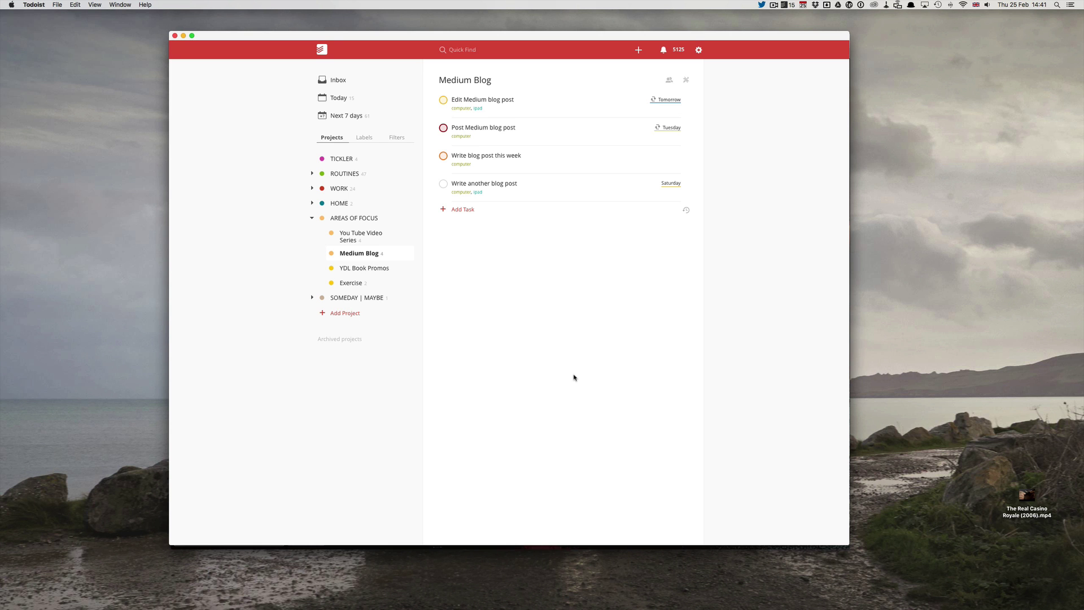
key(ctrl+Up)
Open the Above & Beyond TOUR page in Safari and send it to Todoist Quick Add
click(687, 330)
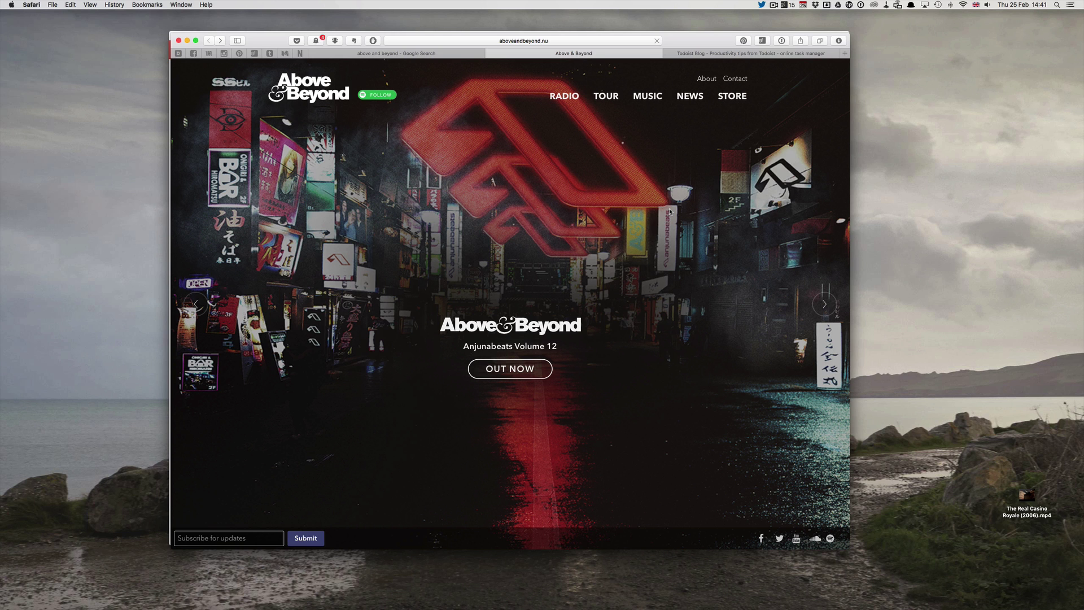
click(616, 95)
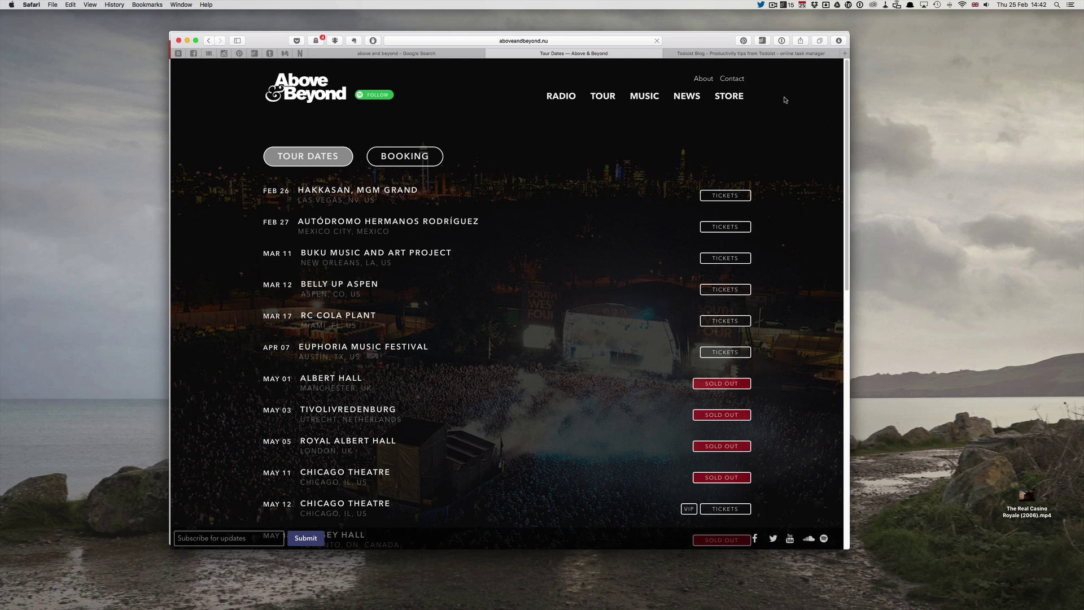
click(763, 42)
click(764, 41)
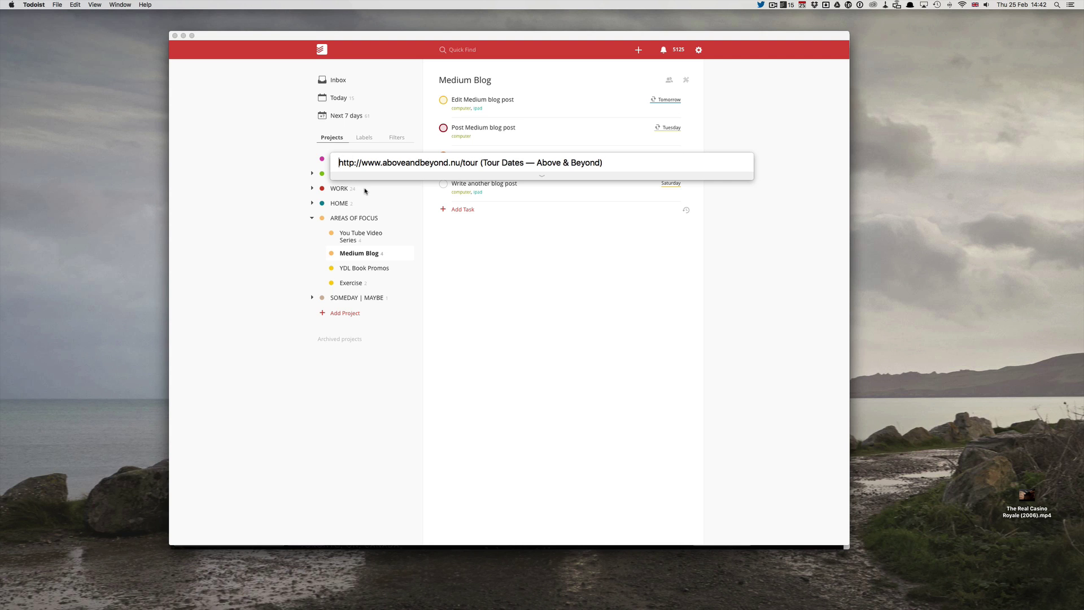
Save it as 'Check this website', labelled computer, recurring every month
text(Check thi)
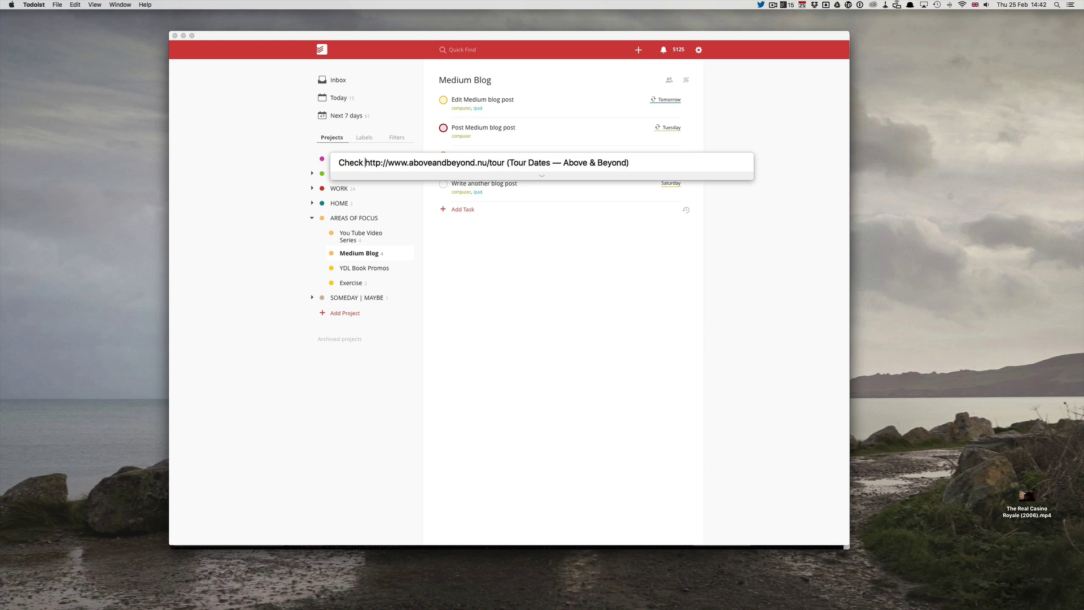
text(s website )
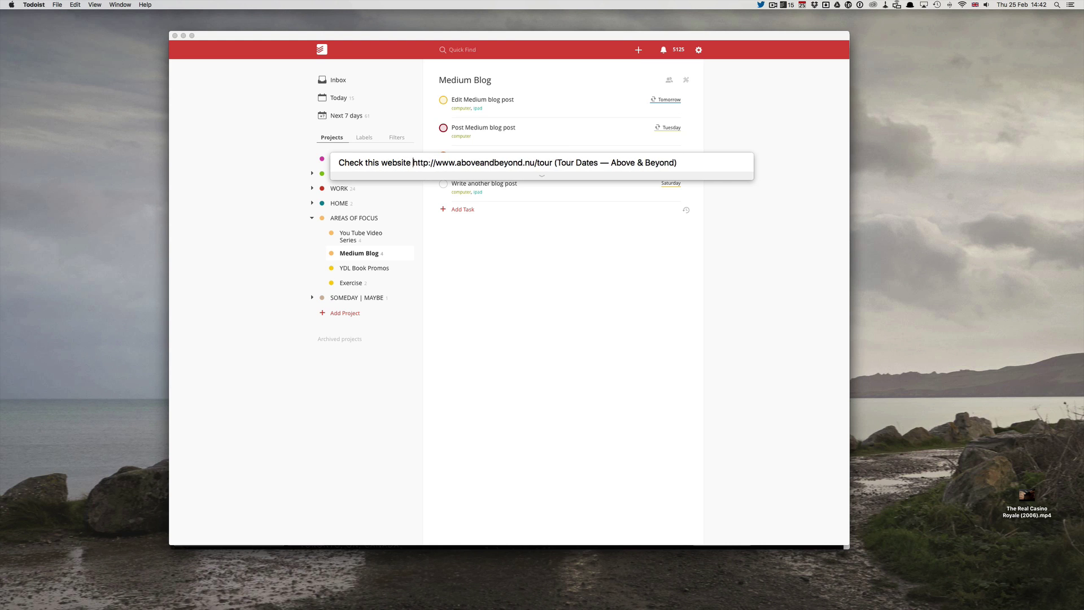
text(@)
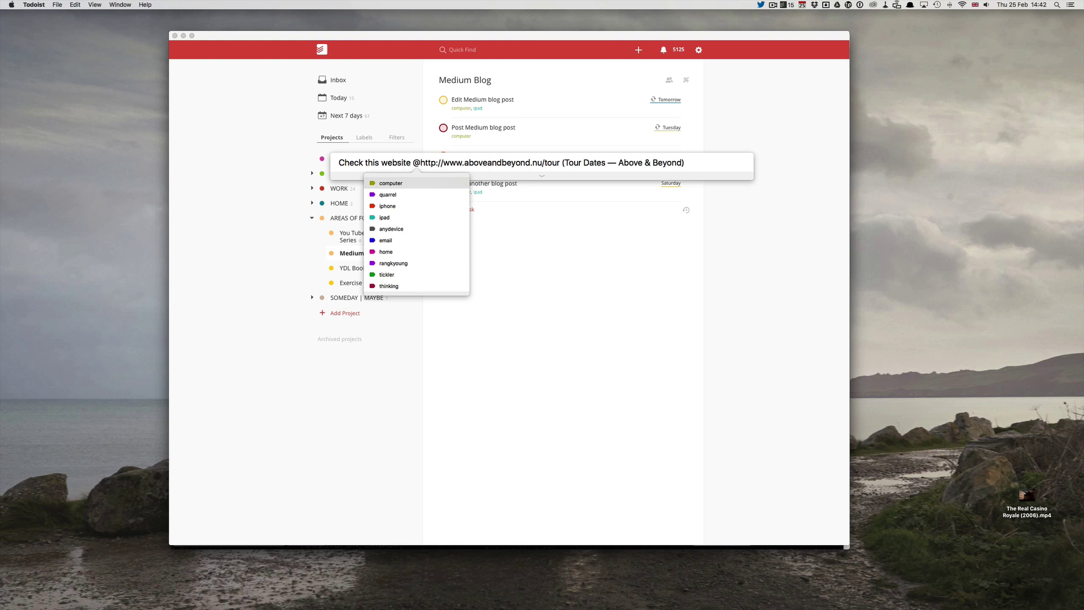
click(383, 186)
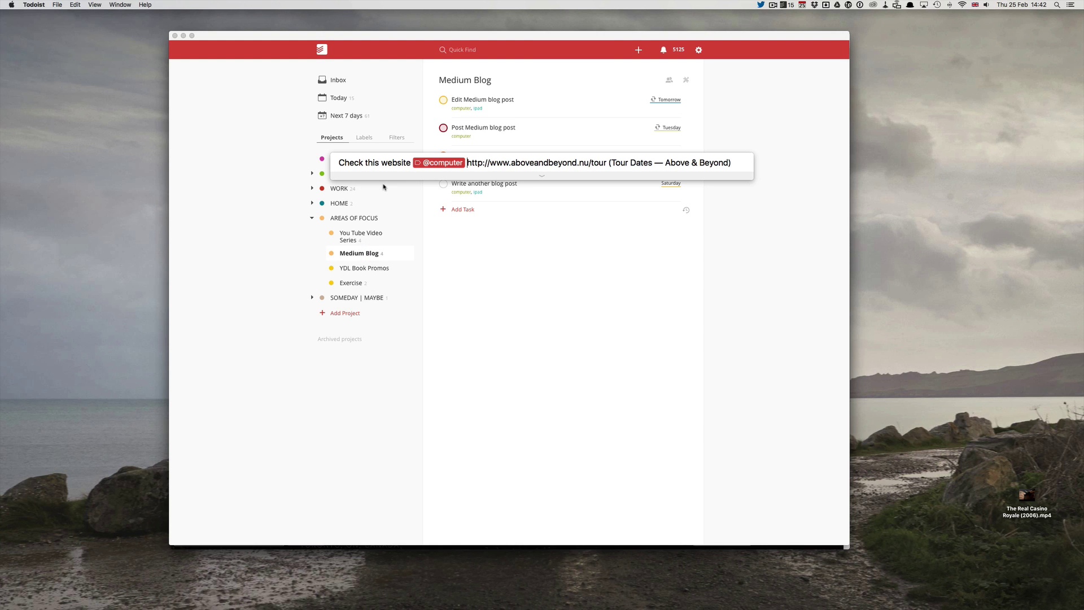
text(ever)
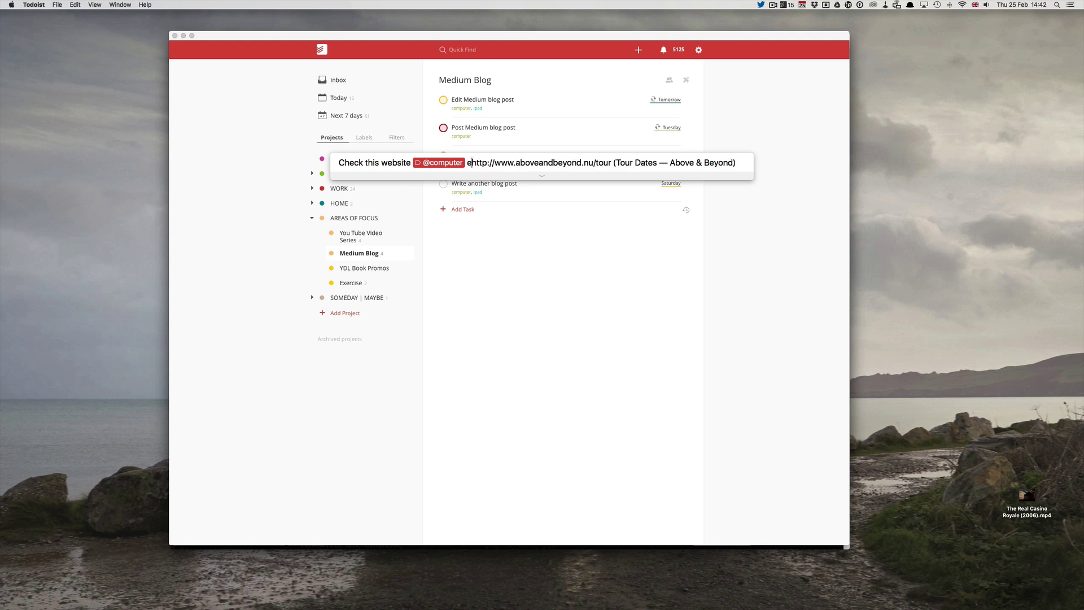
text(y mnth)
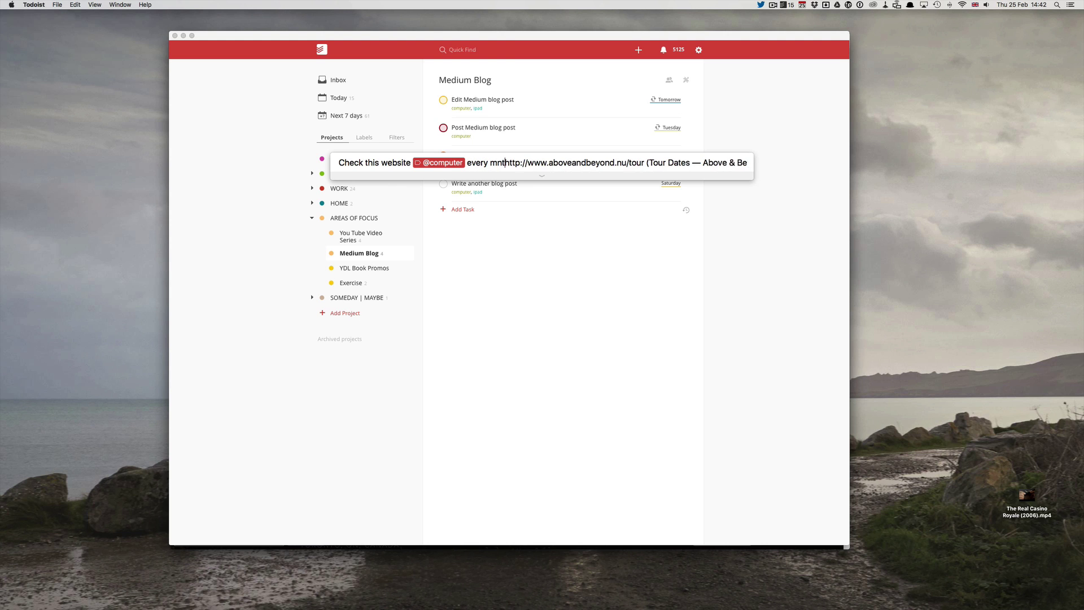
key(BackSpace)
key(BackSpace)
key(BackSpace)
text(onth)
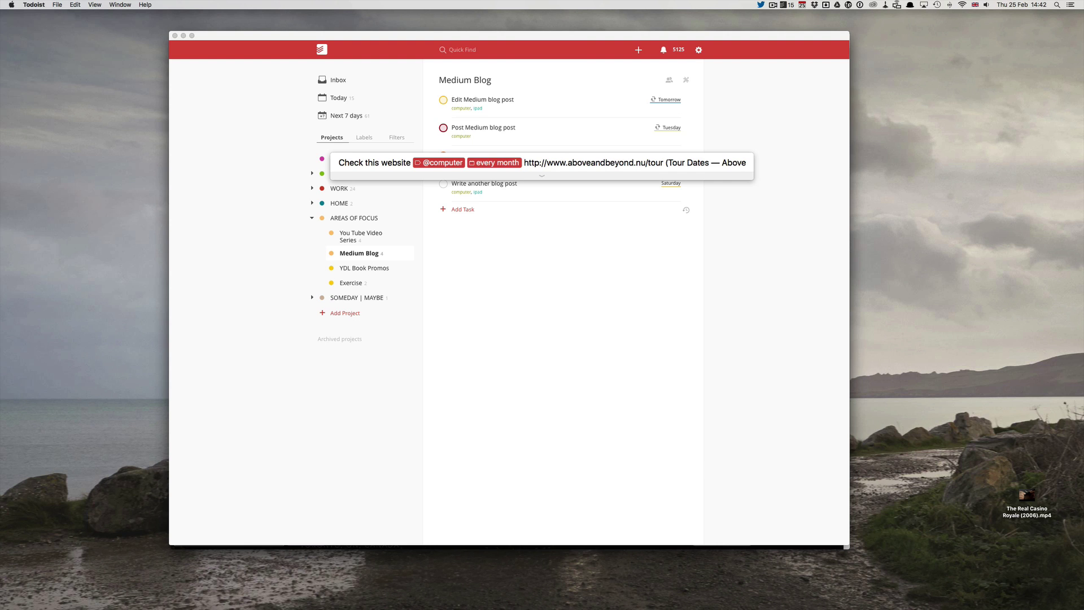
key(Return)
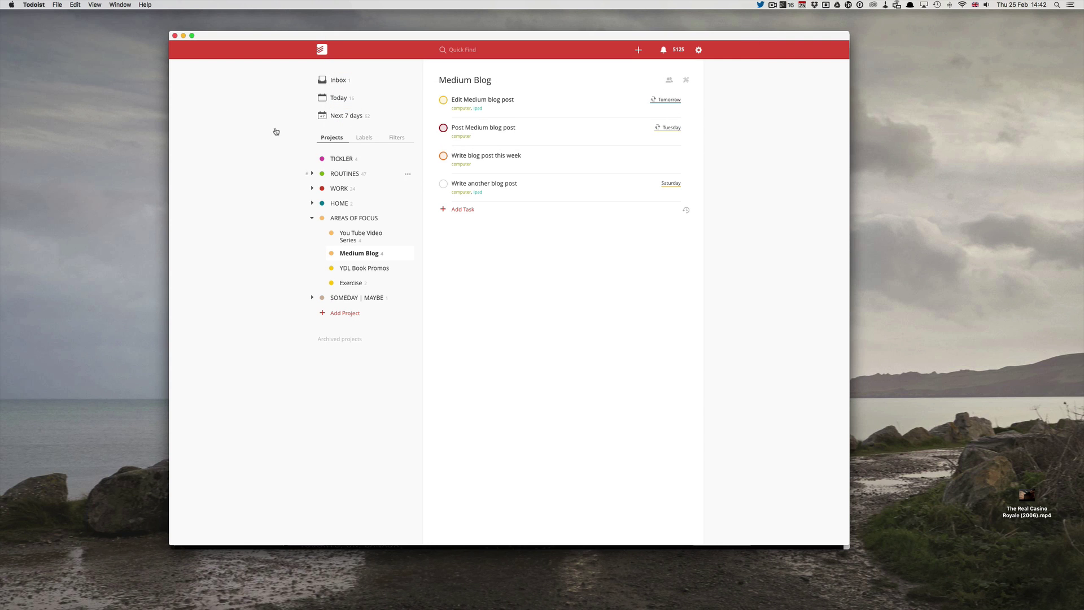
View the new website-check task in the Inbox
click(337, 82)
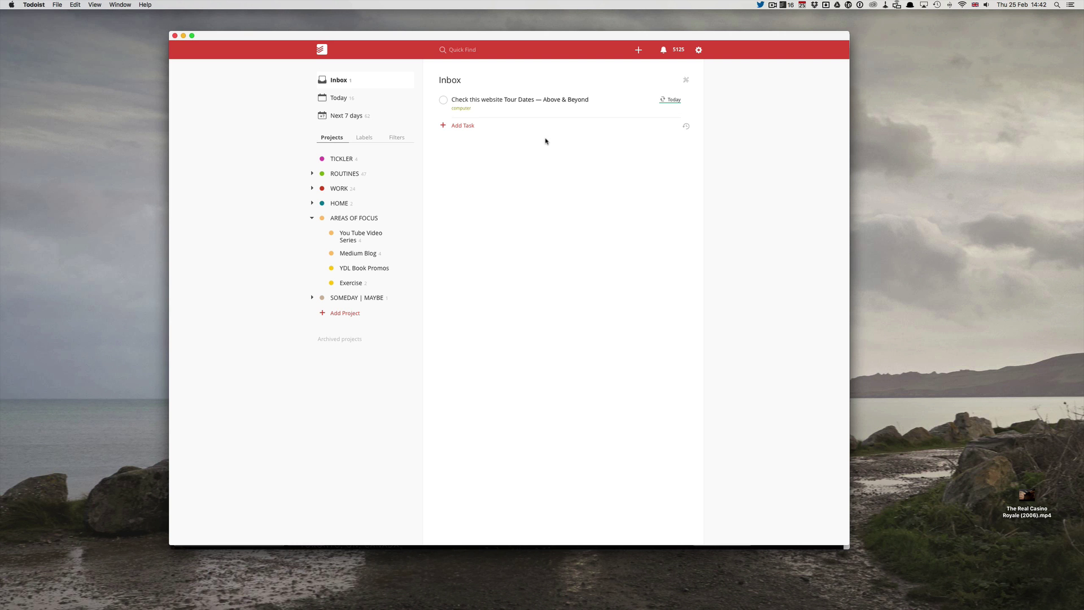
mouse_move(544, 590)
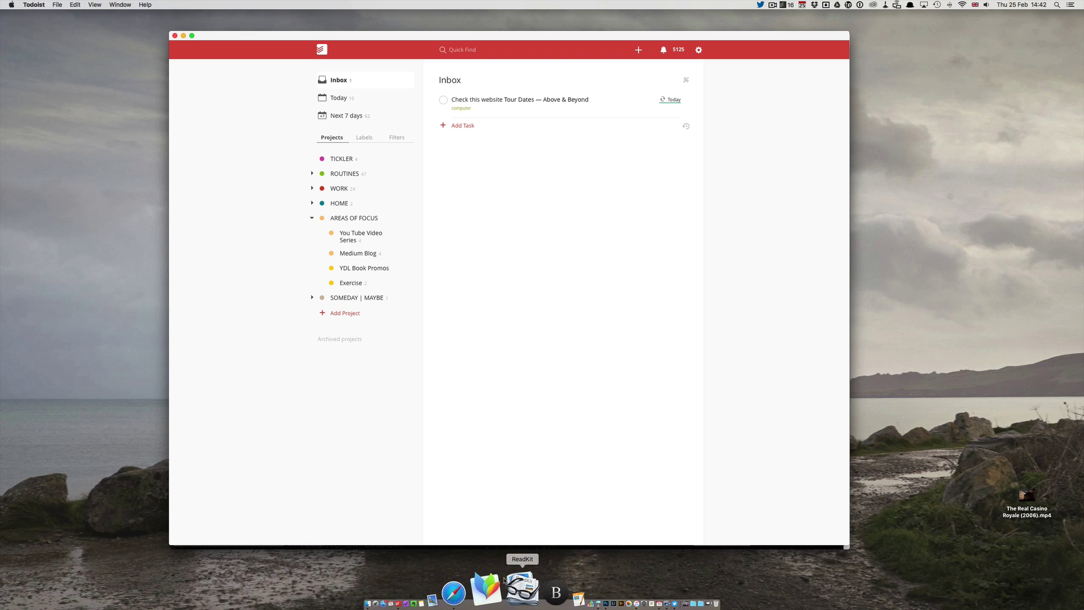
key(ctrl+Up)
click(639, 435)
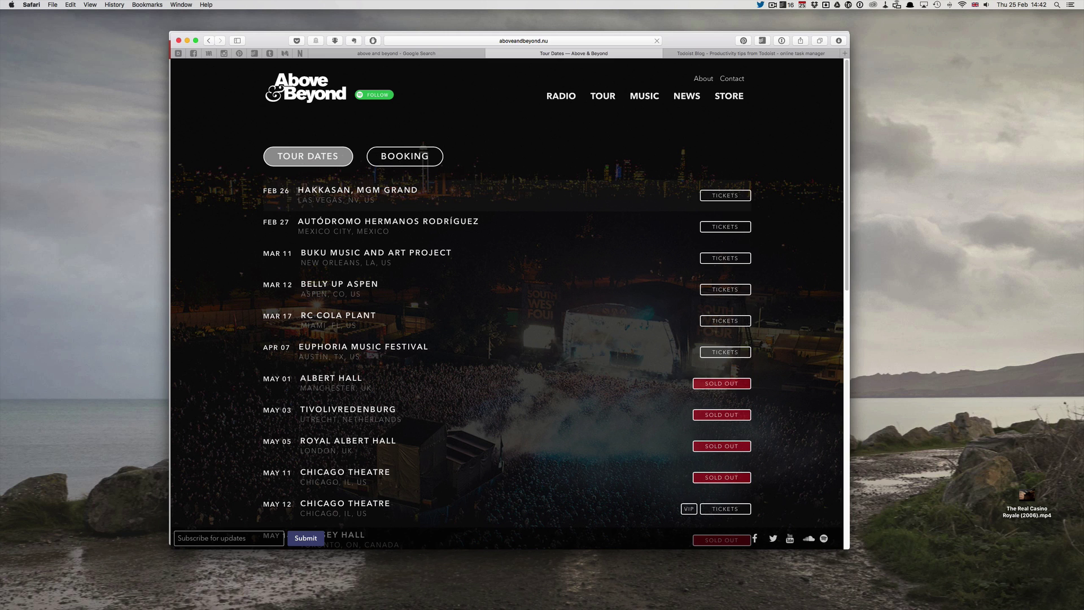
drag(298, 192, 418, 191)
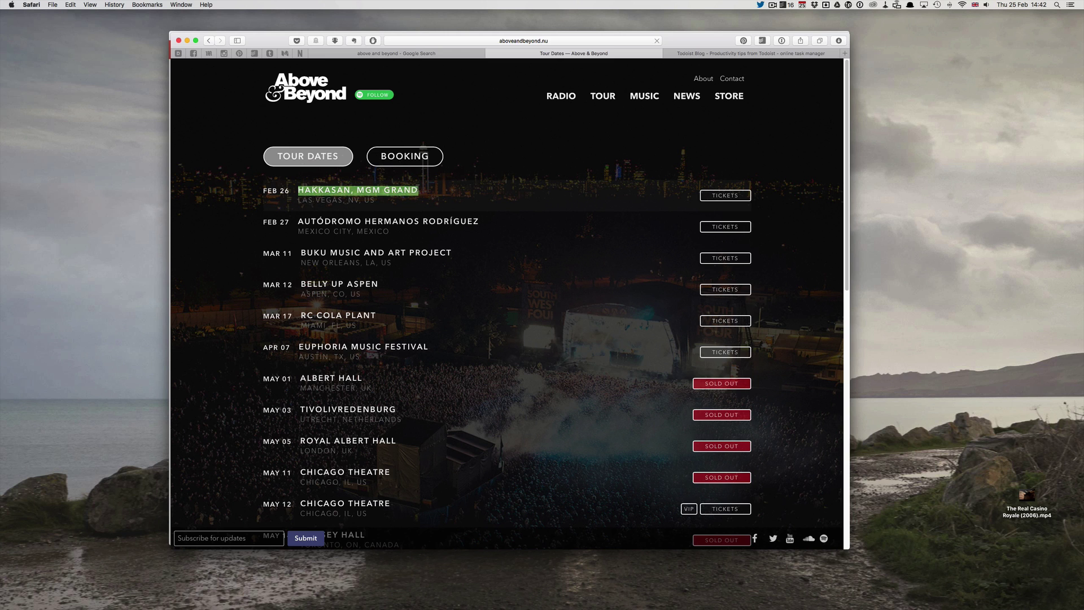
click(761, 41)
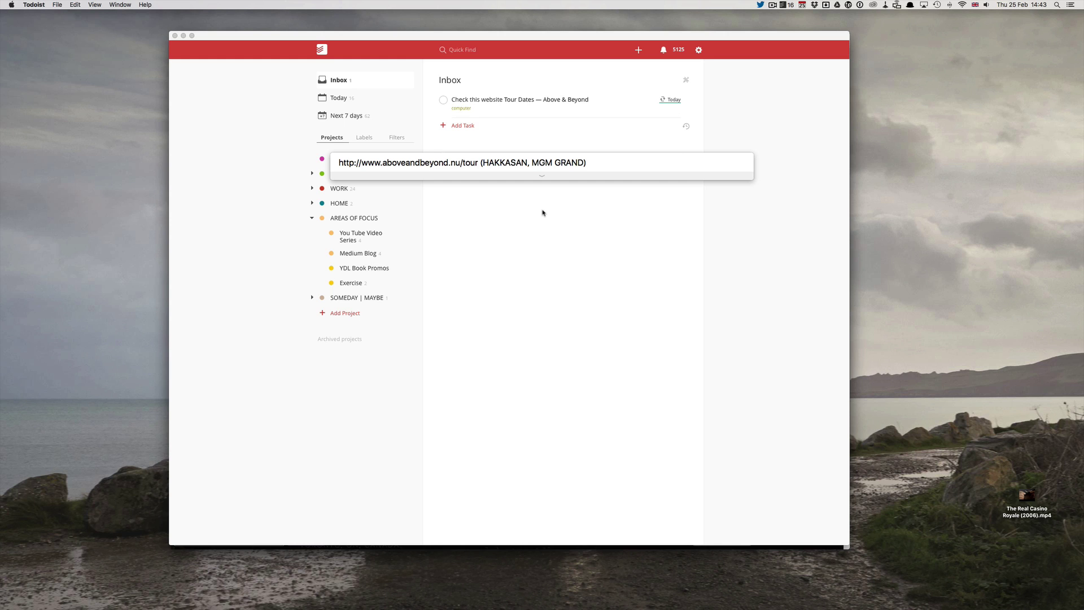
key(Return)
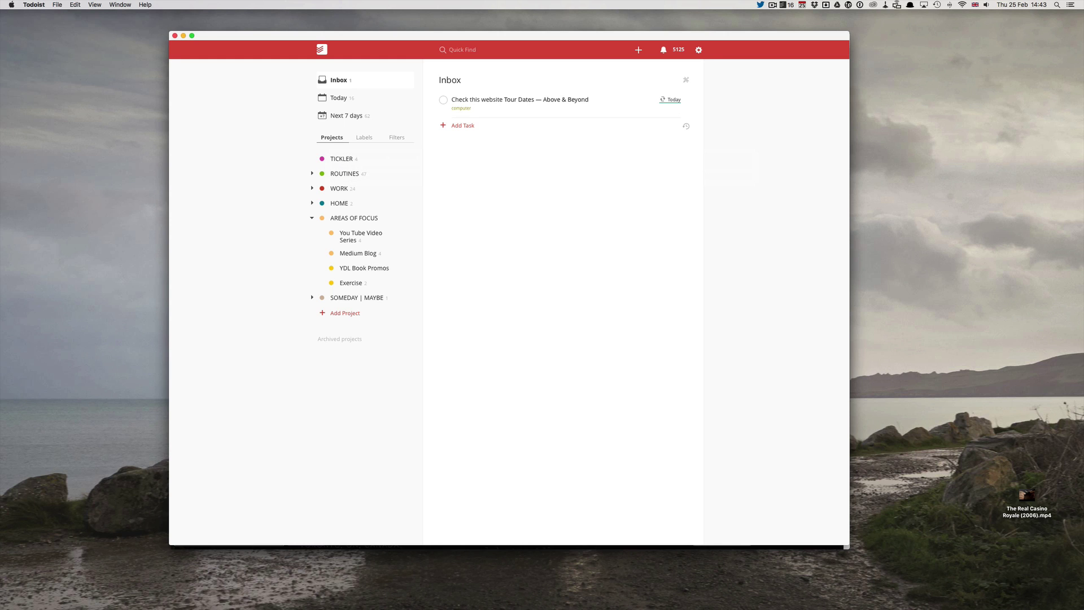